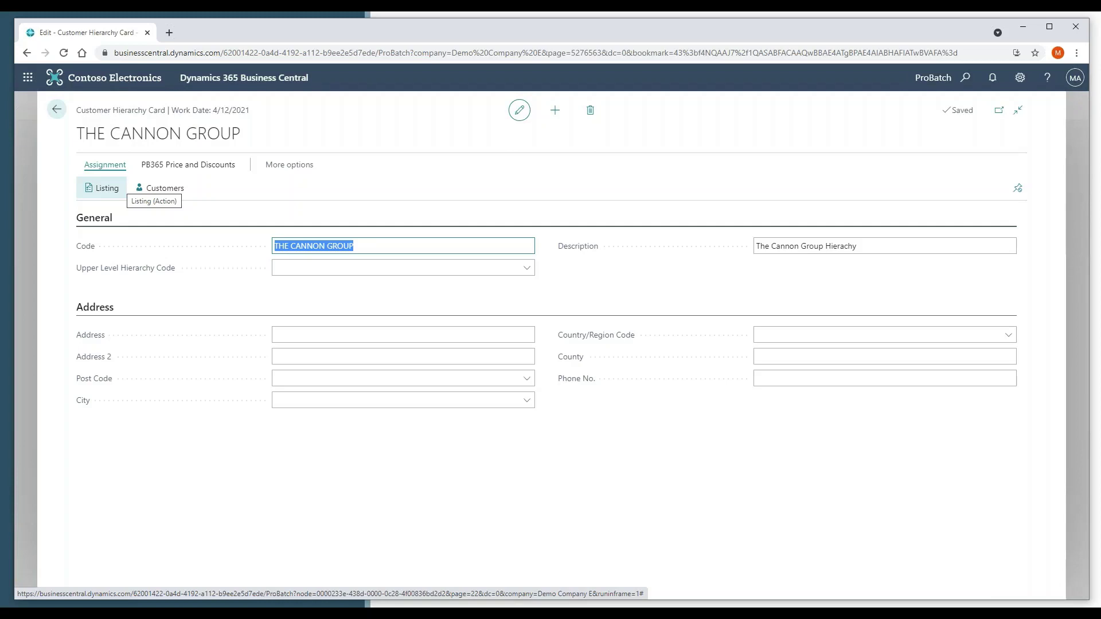
Step: Check the Upper Level Hierarchy Code choices and the customers assigned to the THE CANNON GROUP hierarchy
click(525, 270)
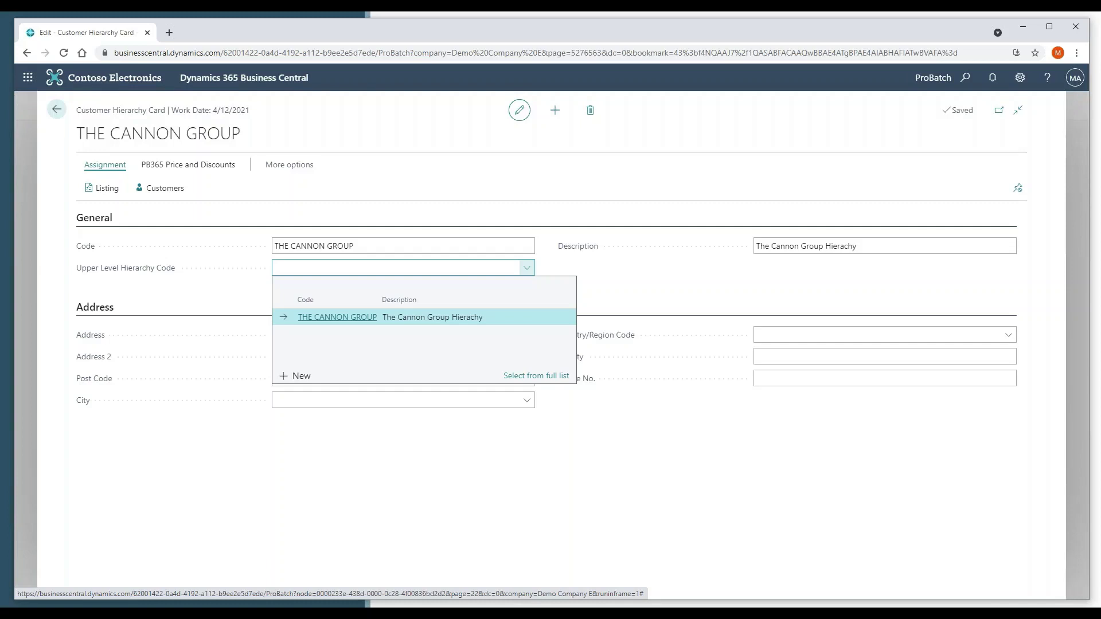
click(590, 270)
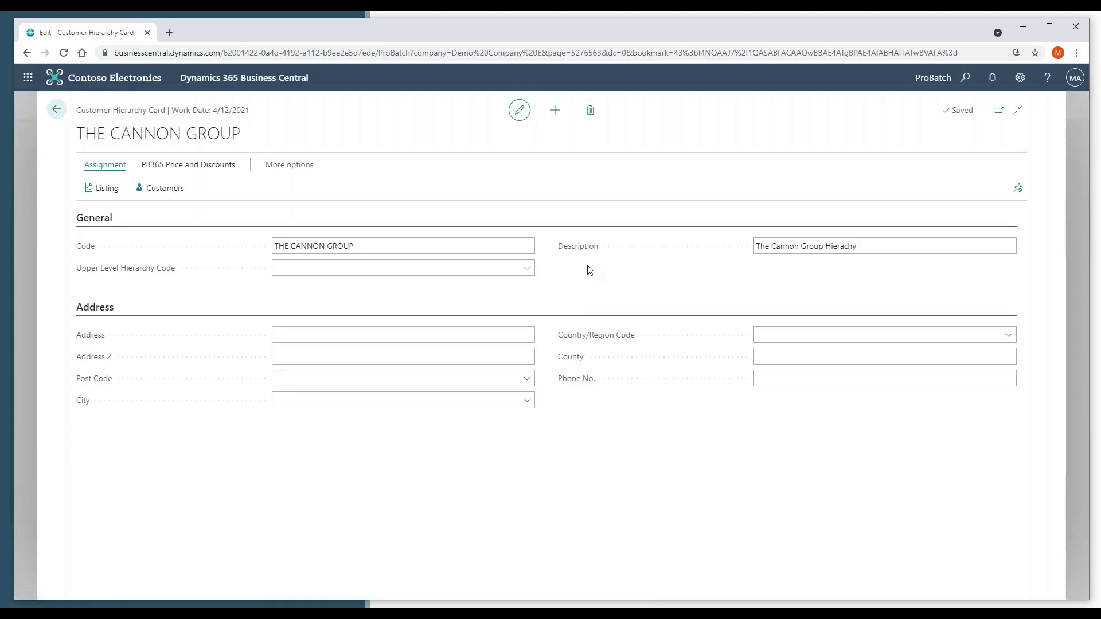
click(163, 189)
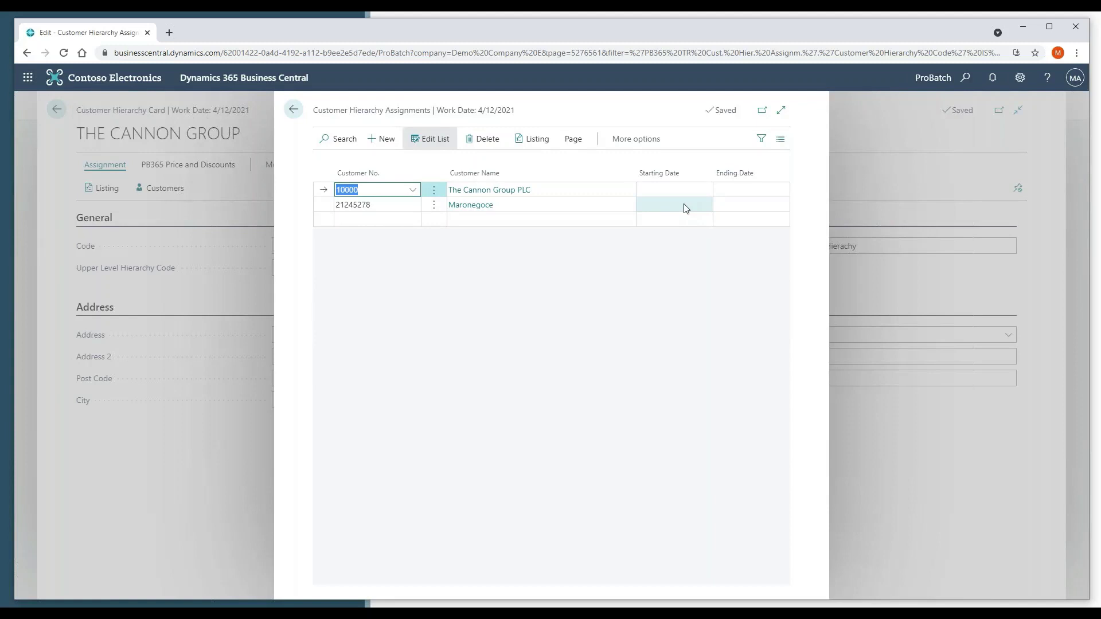
click(294, 109)
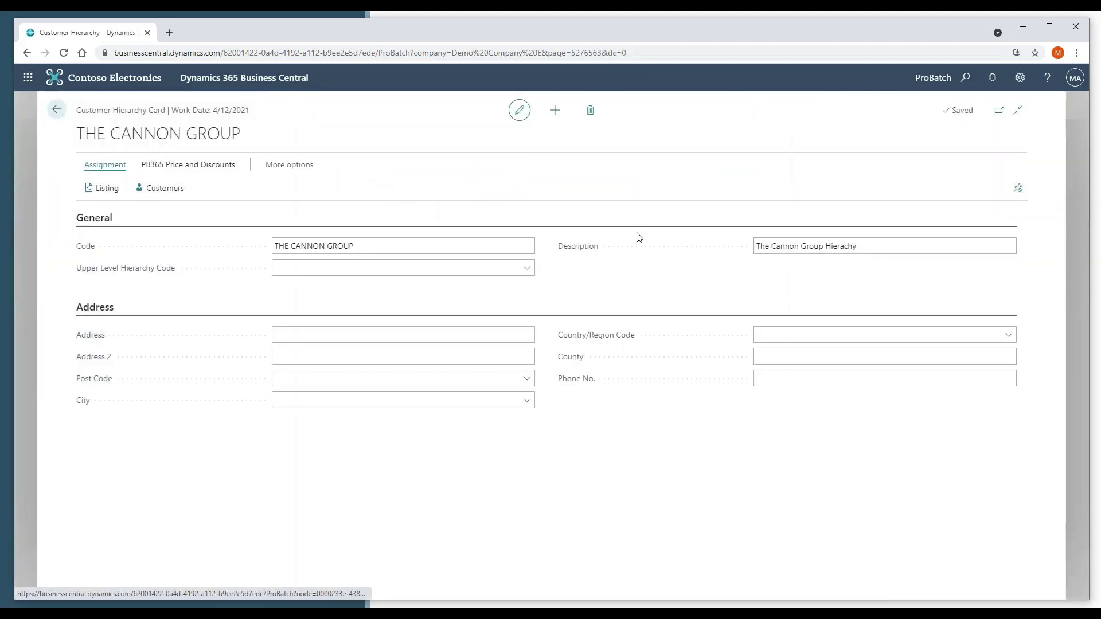
click(57, 109)
Step: Open The Cannon Group PLC's card from the customer list and review its hierarchy code, address, invoicing, payment and shipping details
click(109, 112)
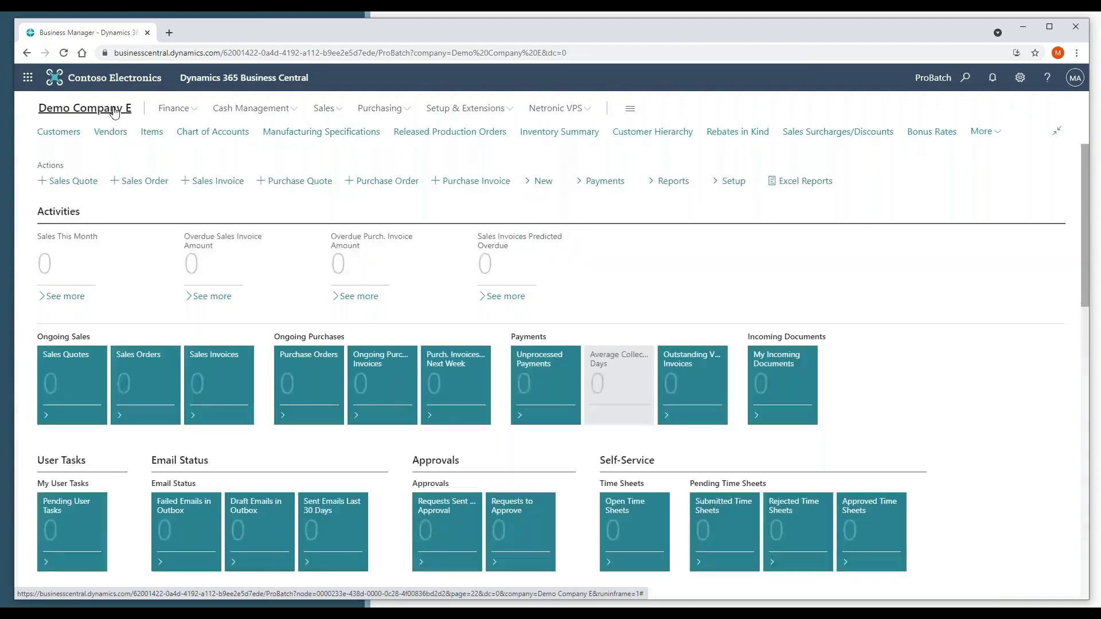
click(59, 132)
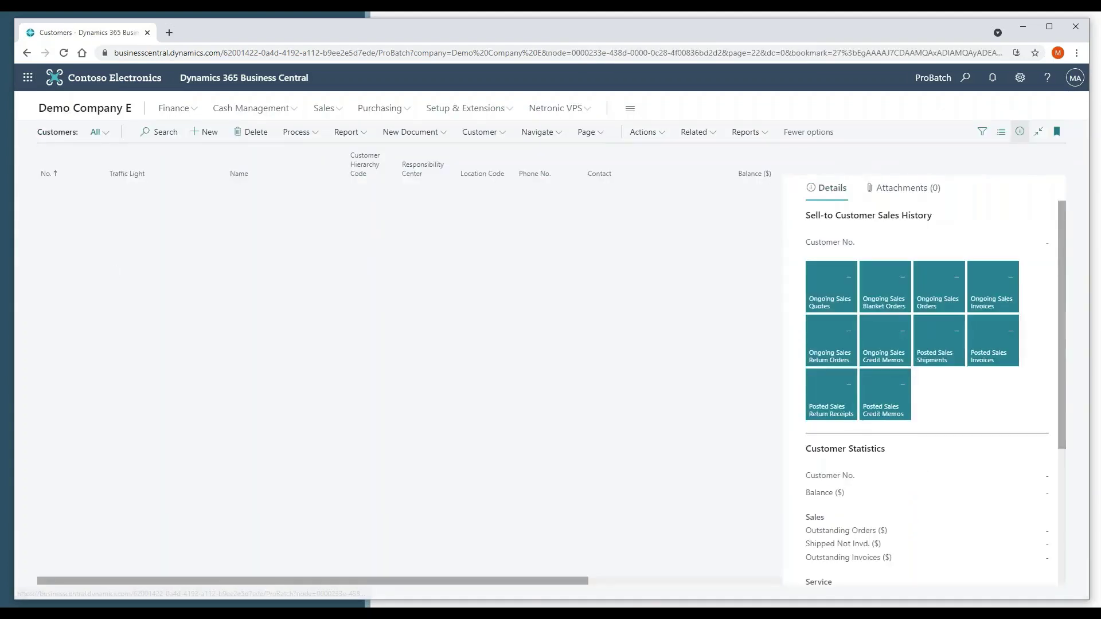
click(54, 313)
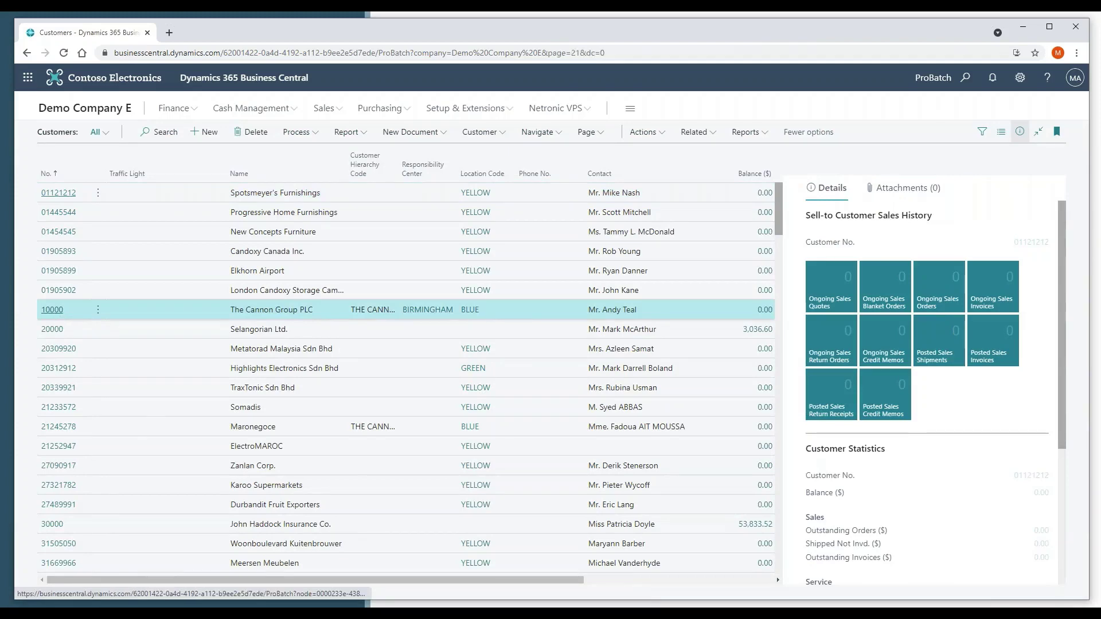
scroll(404, 415, down, 5)
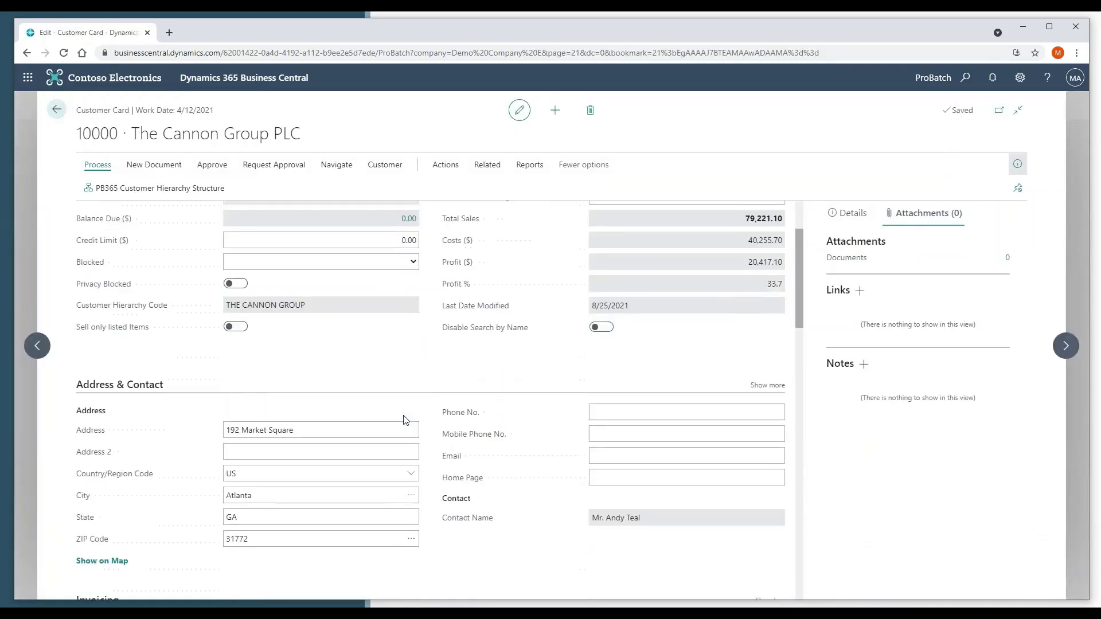
scroll(404, 420, down, 3)
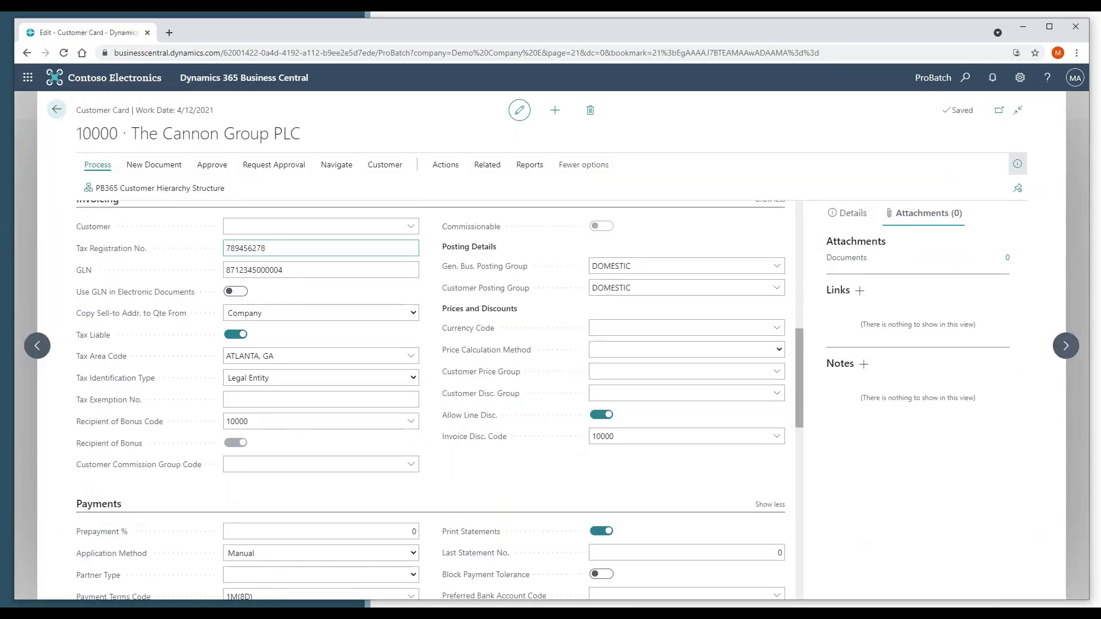
scroll(439, 400, down, 6)
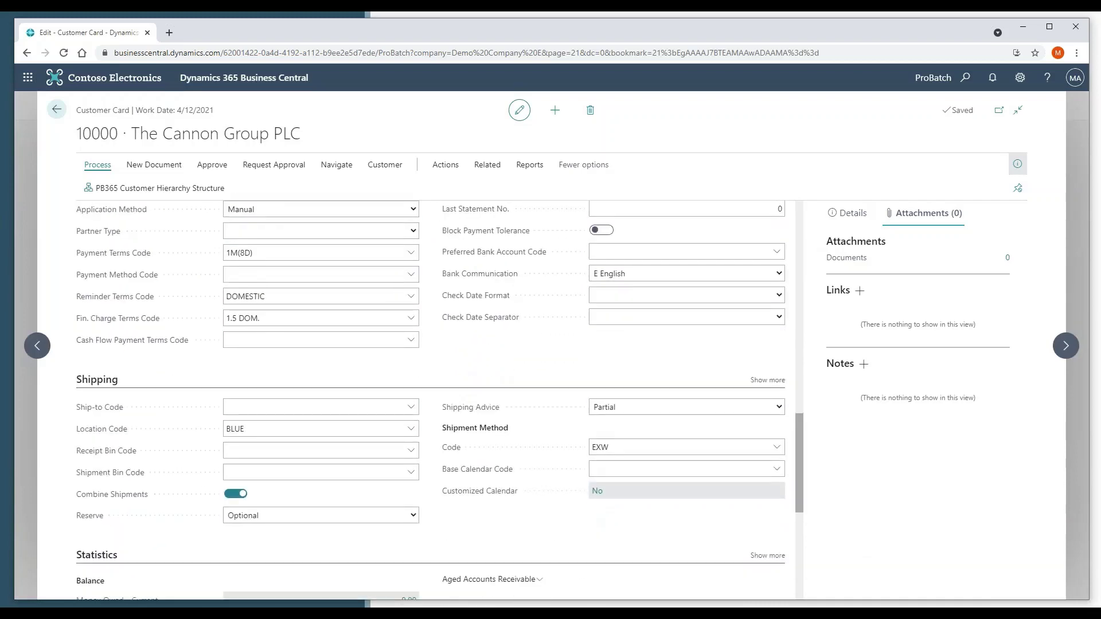
scroll(440, 399, up, 9)
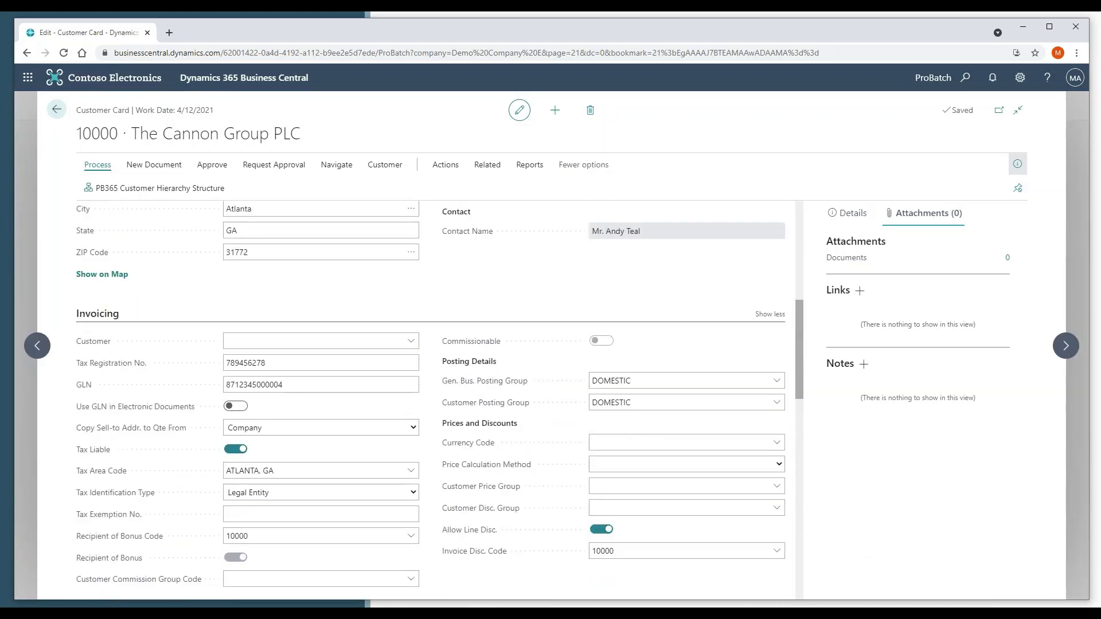
scroll(430, 344, up, 4)
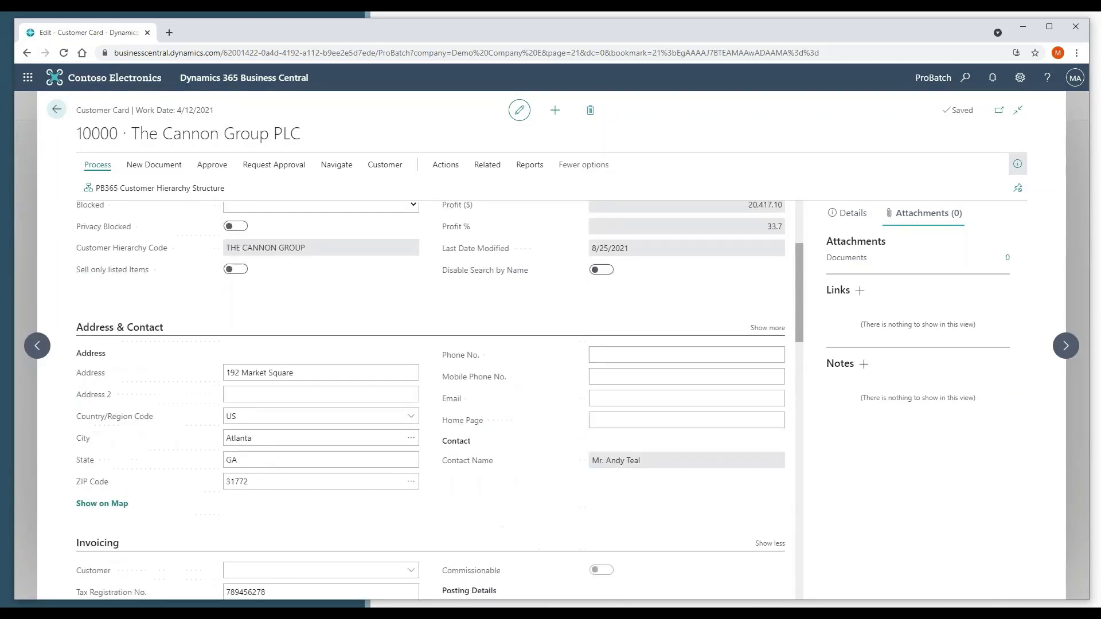
Step: View the PB365 Customer Hierarchy Structure for The Cannon Group PLC, then return to the customer list
click(160, 188)
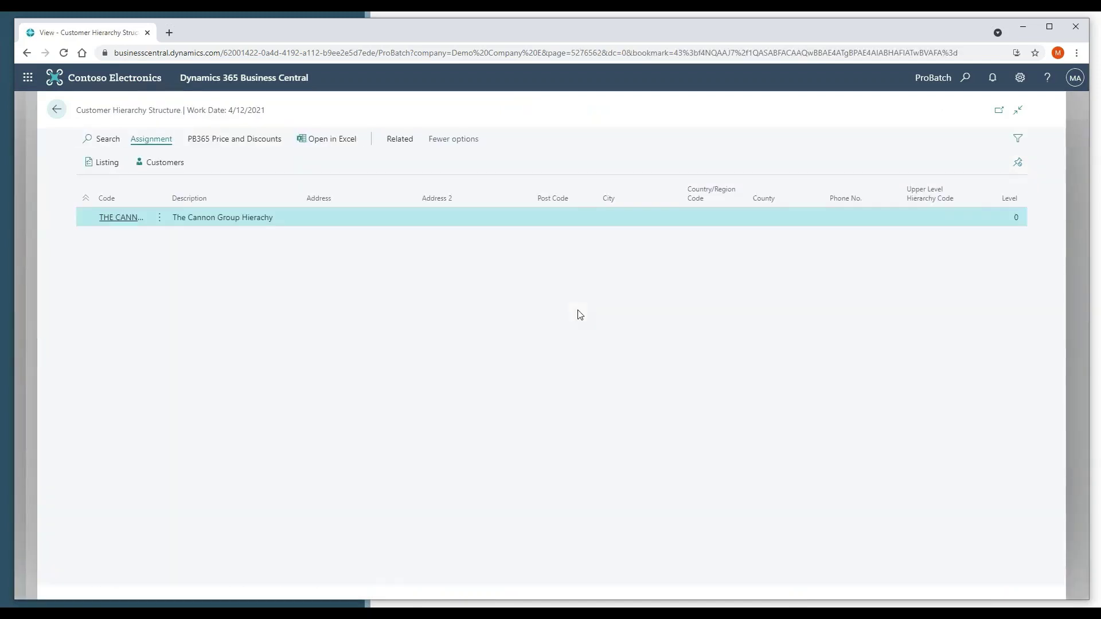
click(56, 108)
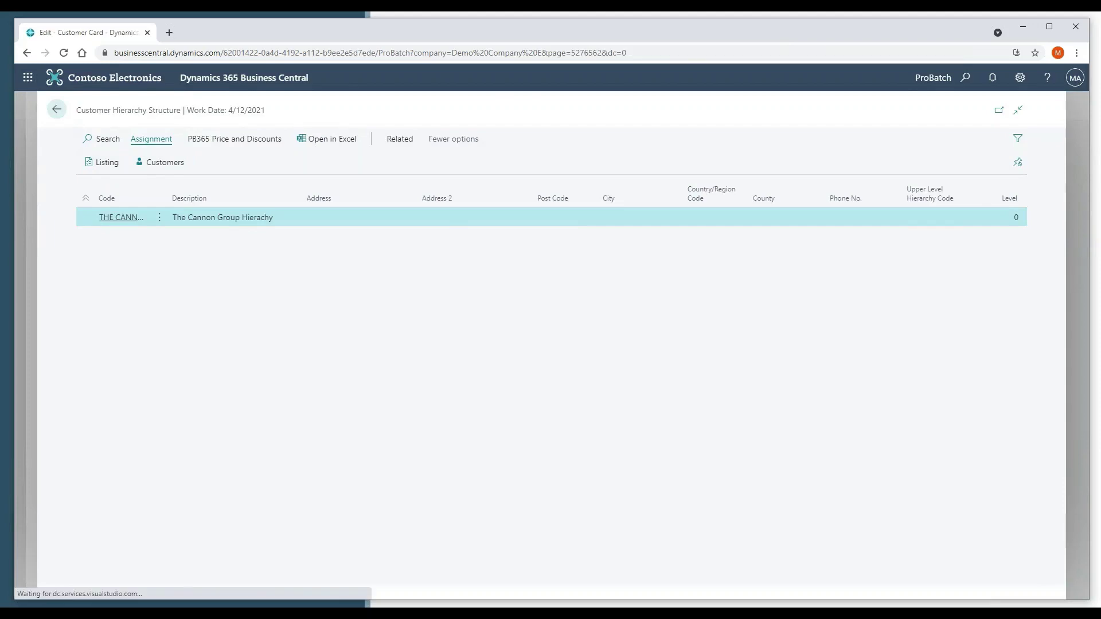
click(57, 109)
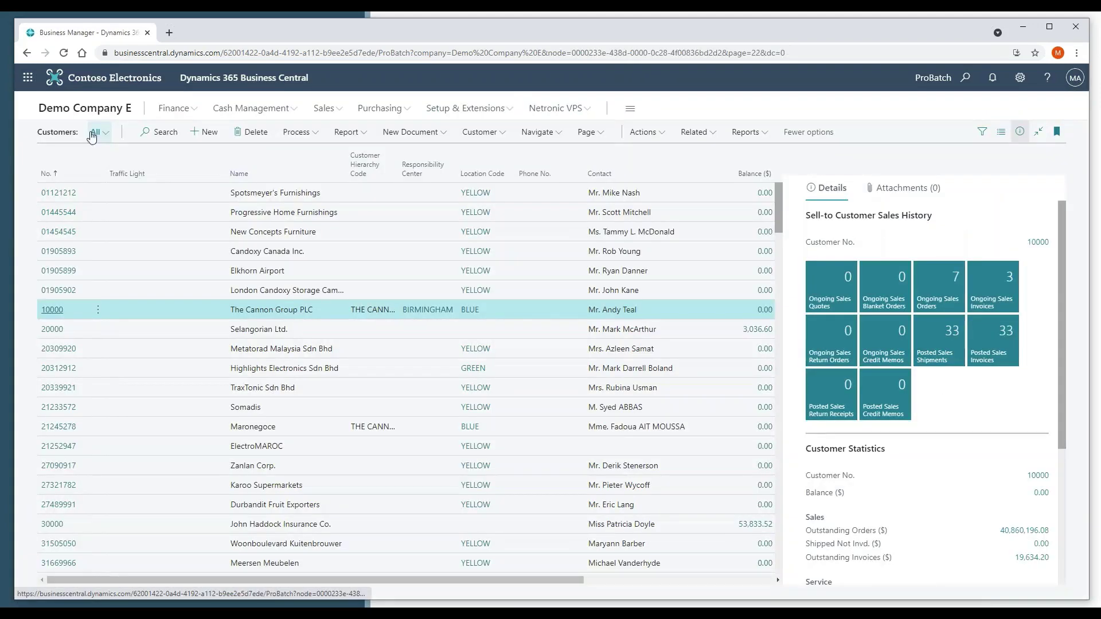
Step: Reopen the THE CANNON GROUP card from the Customer Hierarchy list and view its item listing
click(95, 113)
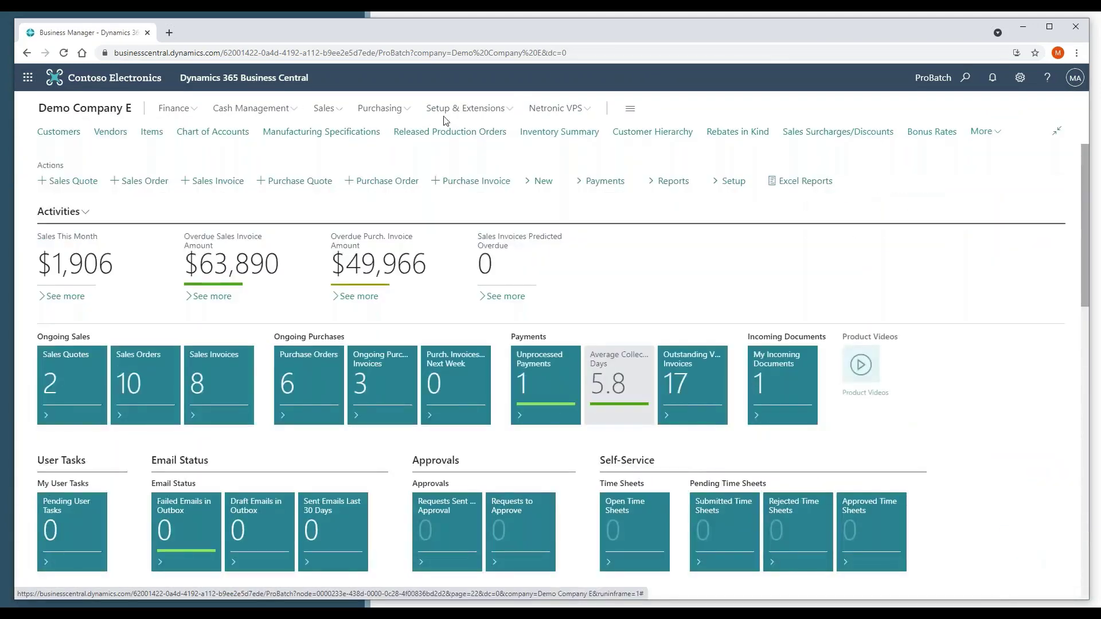
click(647, 133)
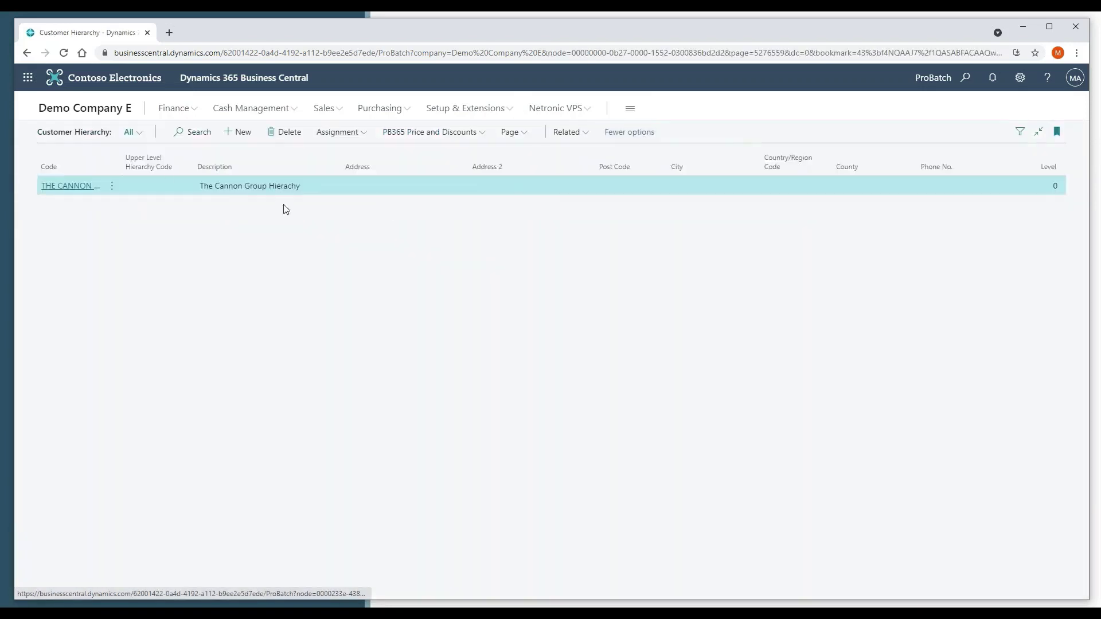
click(74, 189)
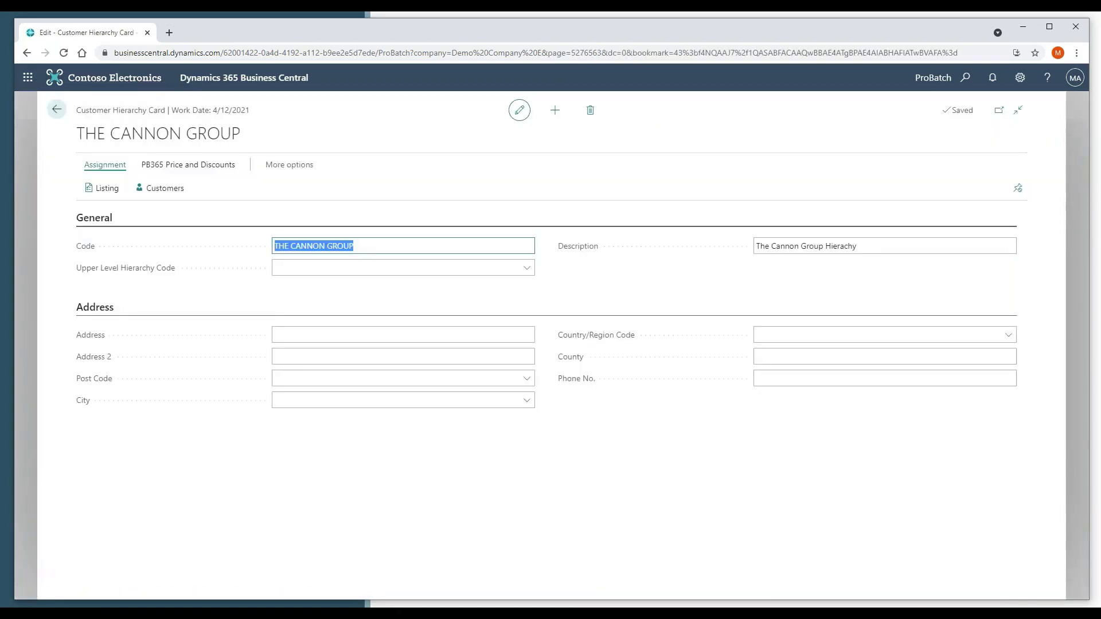
click(82, 191)
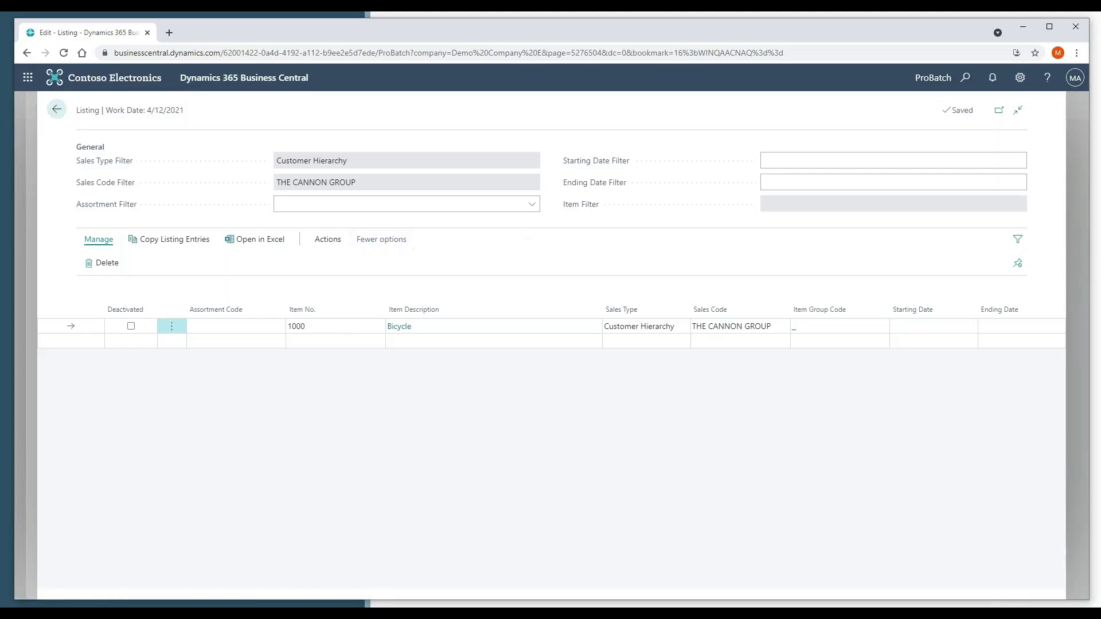
click(64, 113)
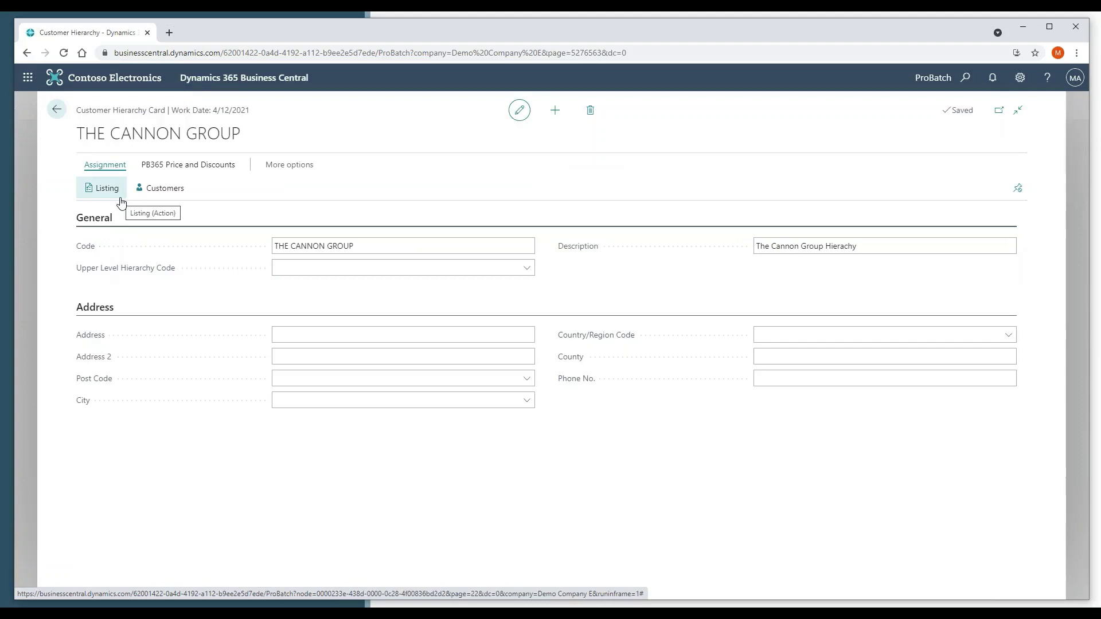
click(106, 188)
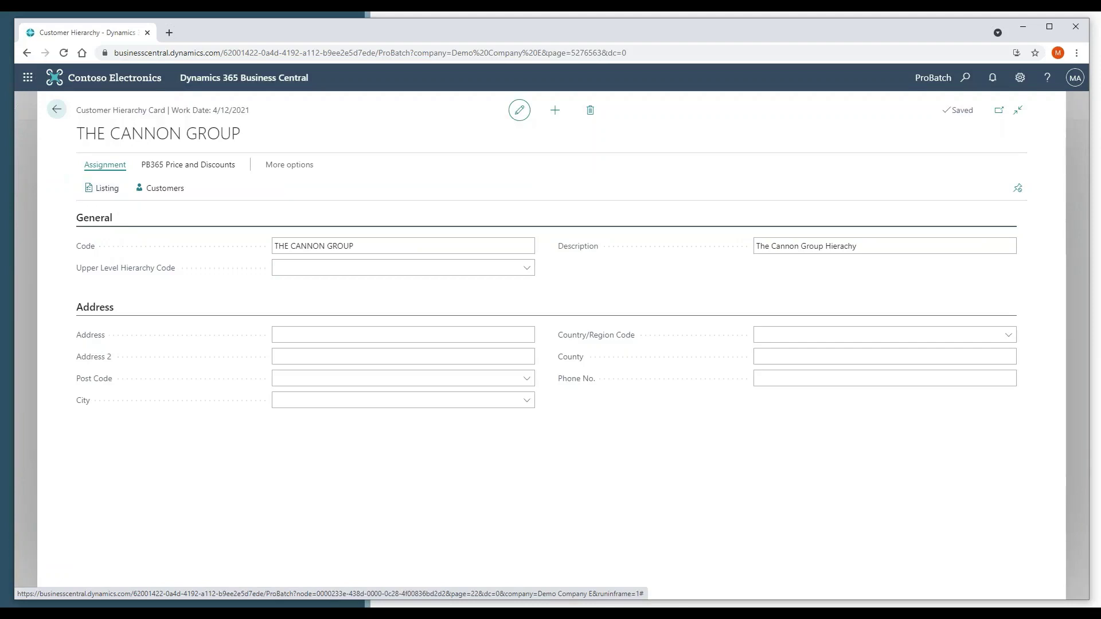
Step: View the hierarchy card's PB365 Sales Prices in the expanded page and look up the Sales Code choices for the first line
click(169, 171)
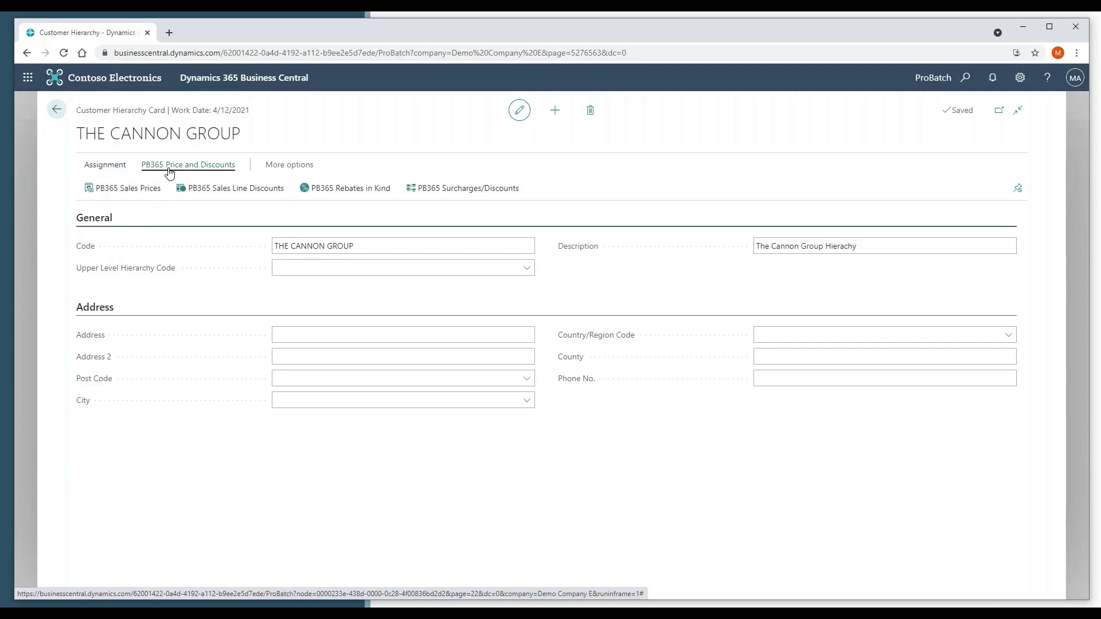
click(136, 191)
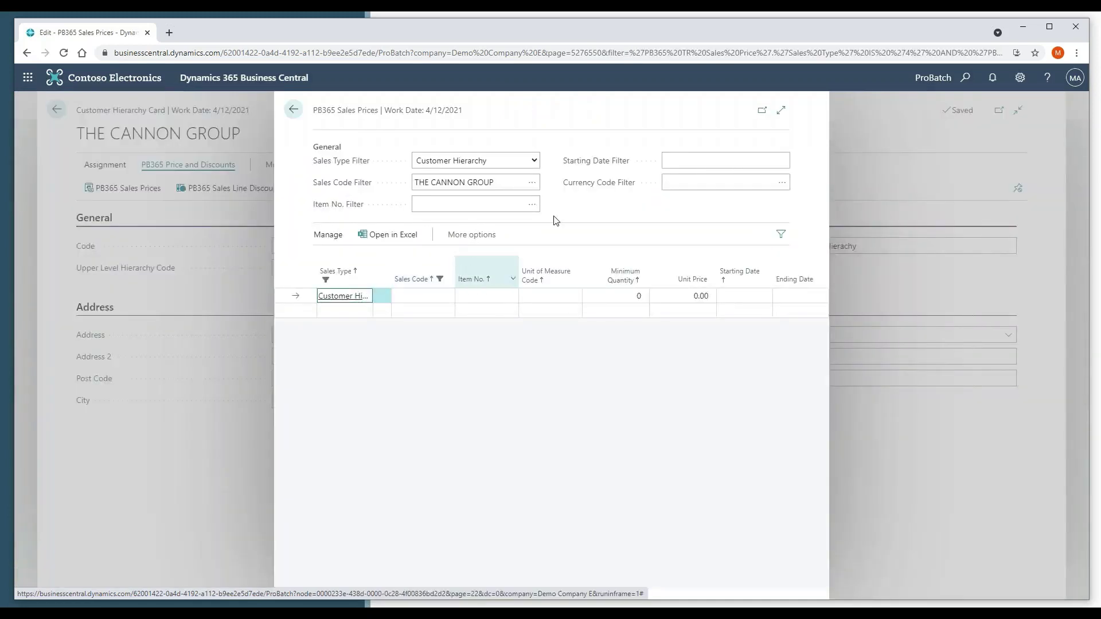
click(781, 110)
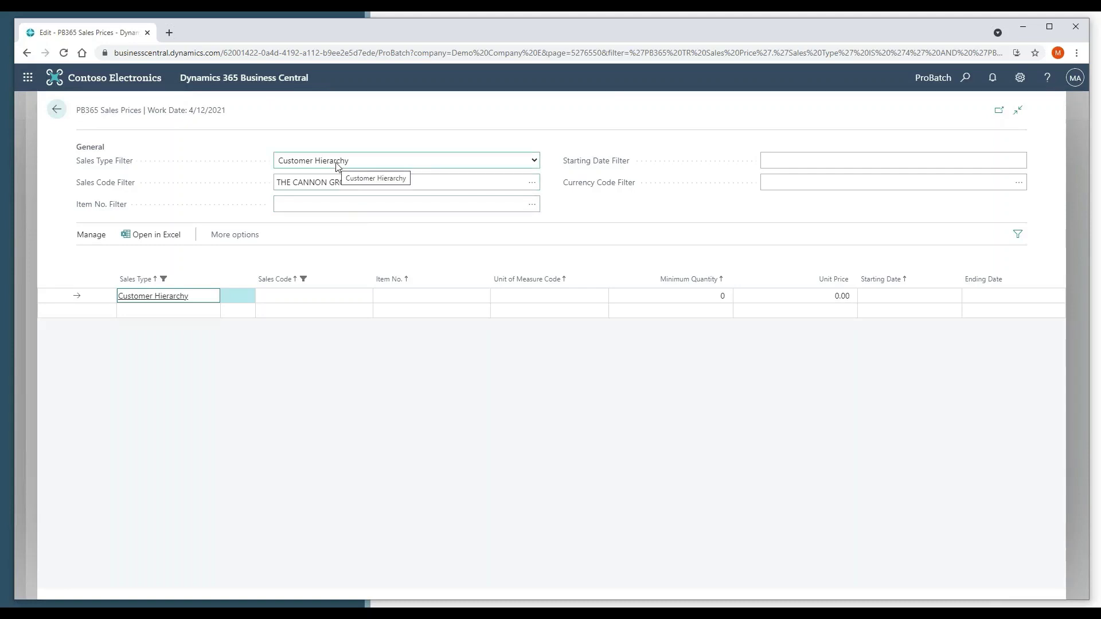
click(295, 297)
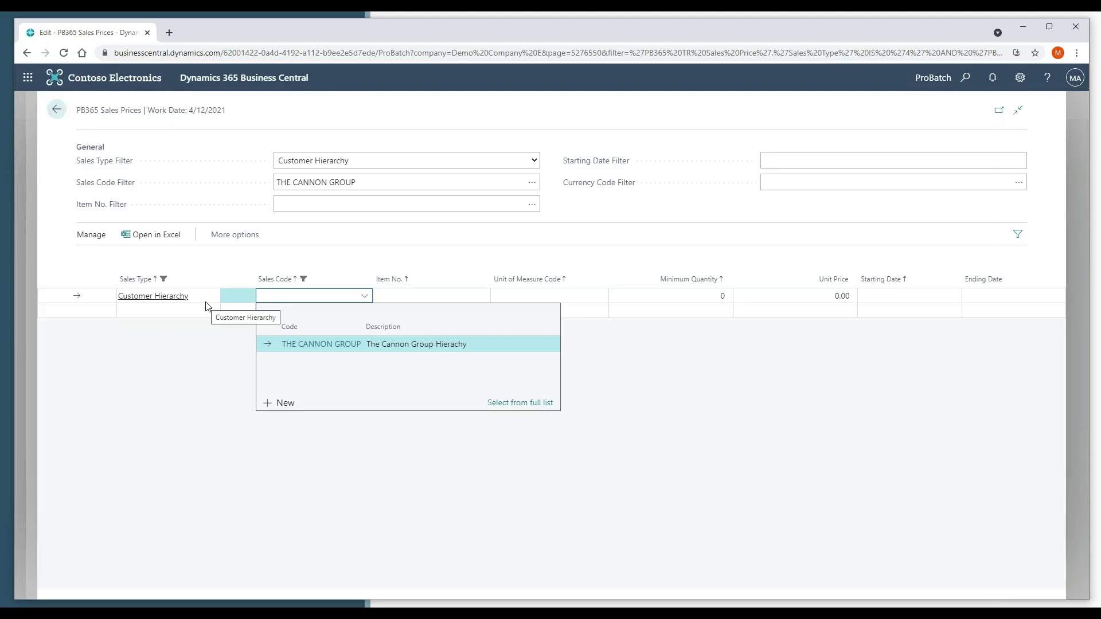
click(57, 109)
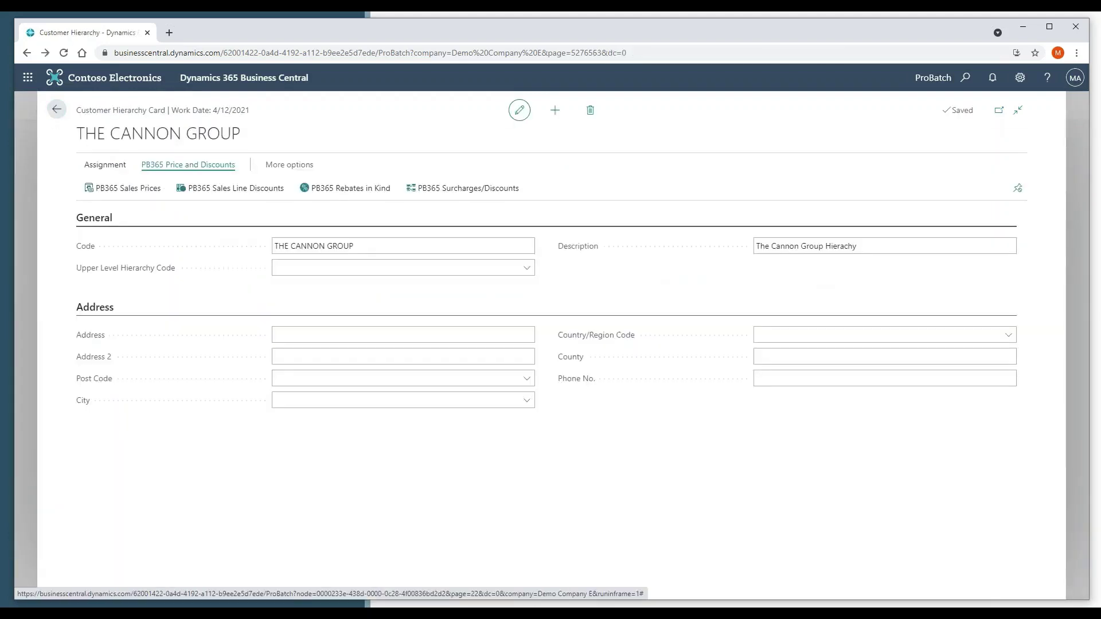
Step: Open PB365 Sales Prices for THE CANNON GROUP from the Customer Hierarchy list and check the Sales Type Filter options
click(56, 109)
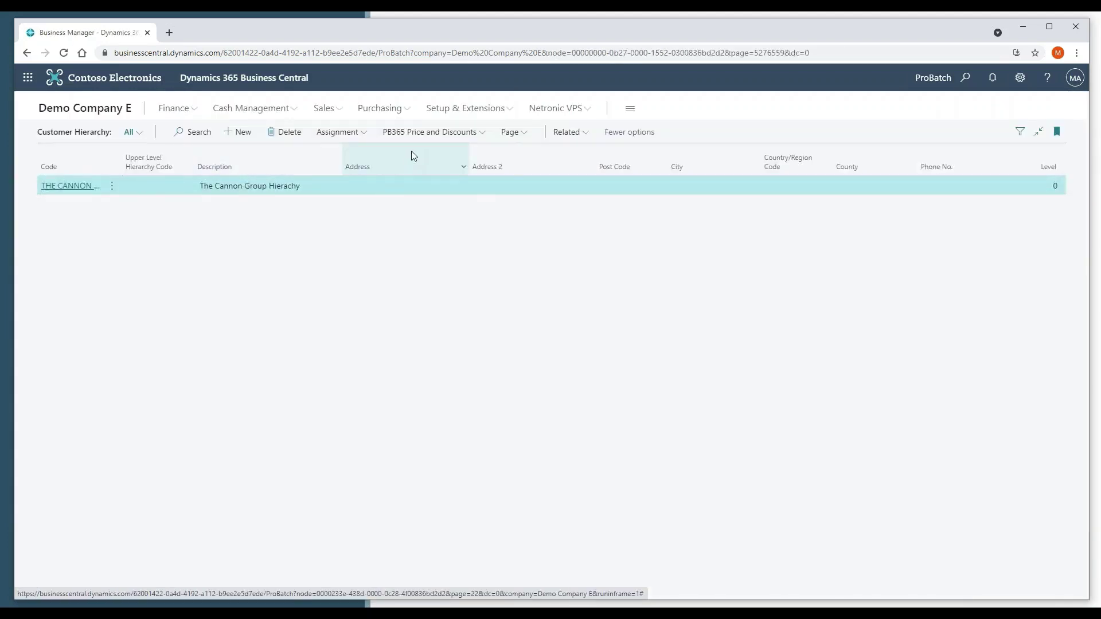
click(430, 132)
click(430, 156)
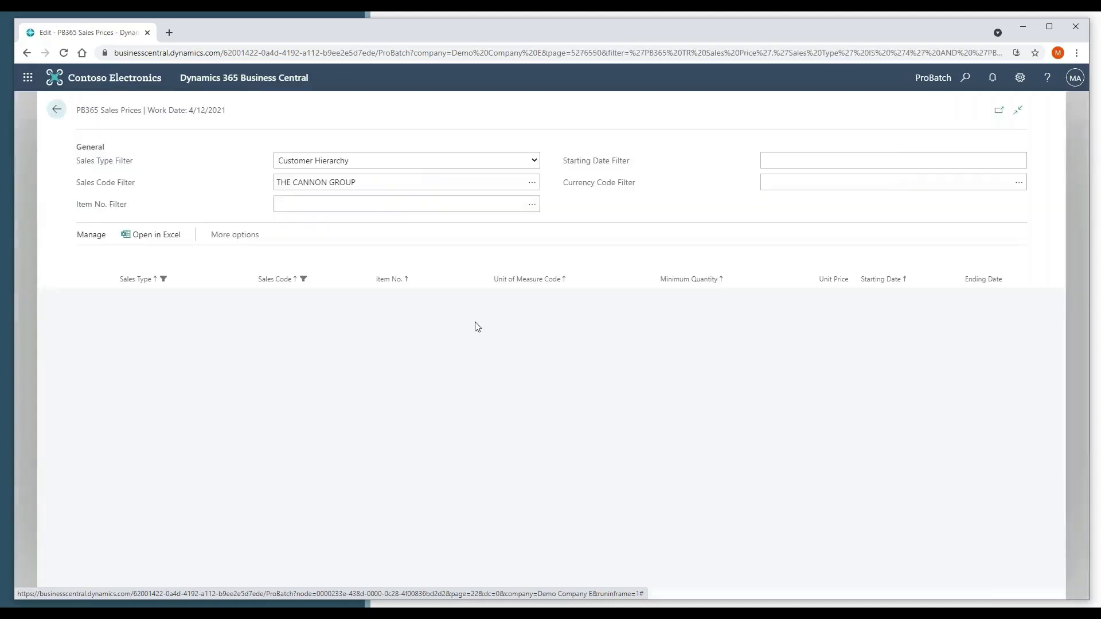
click(350, 166)
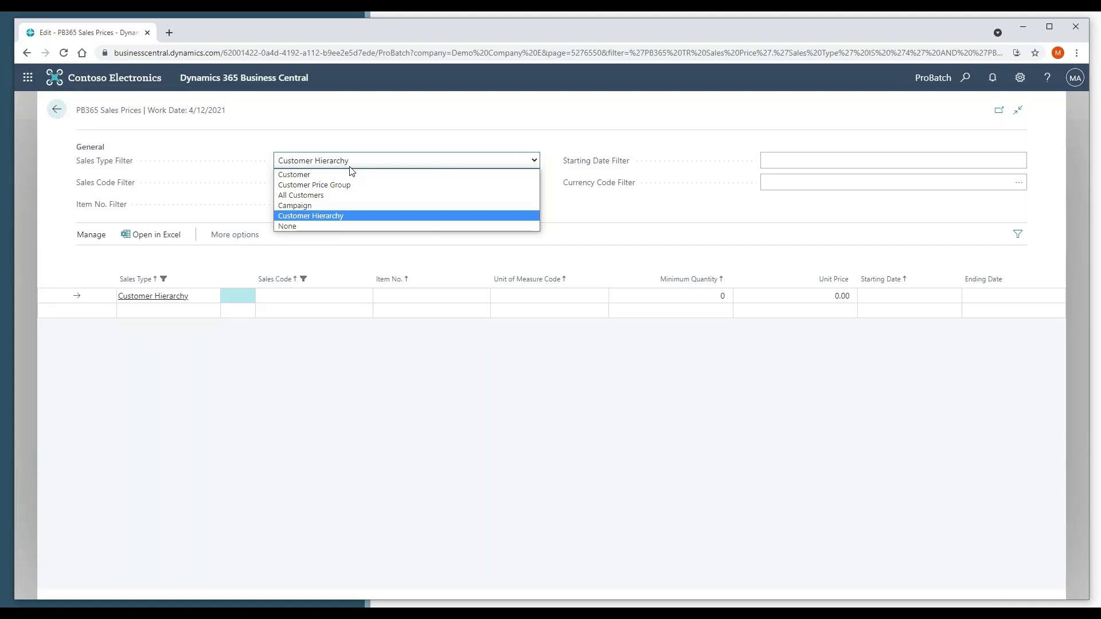
click(56, 109)
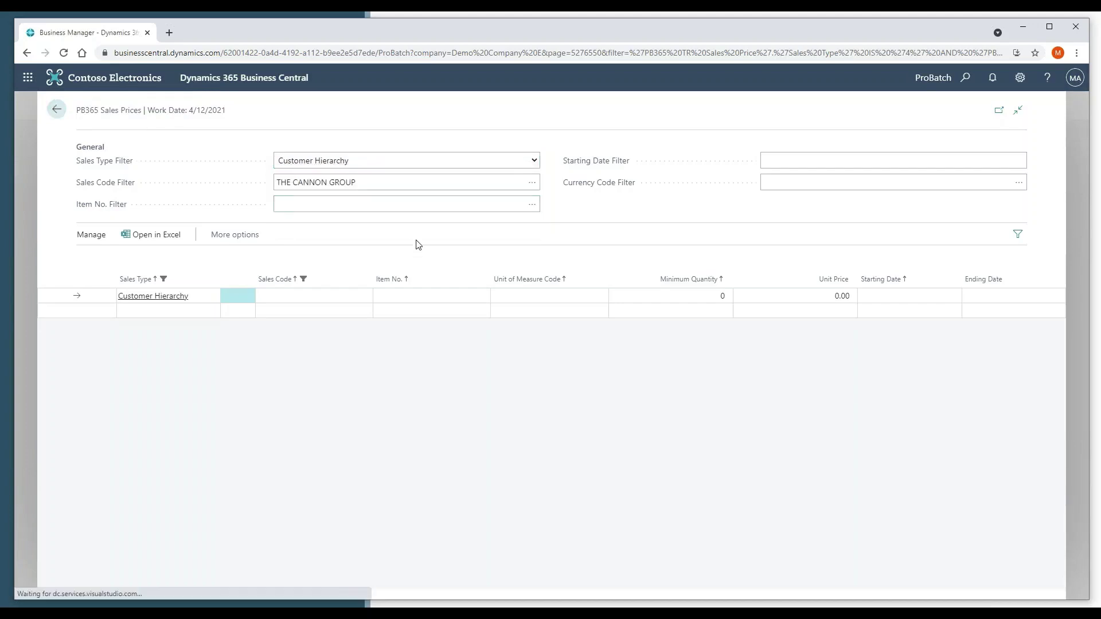